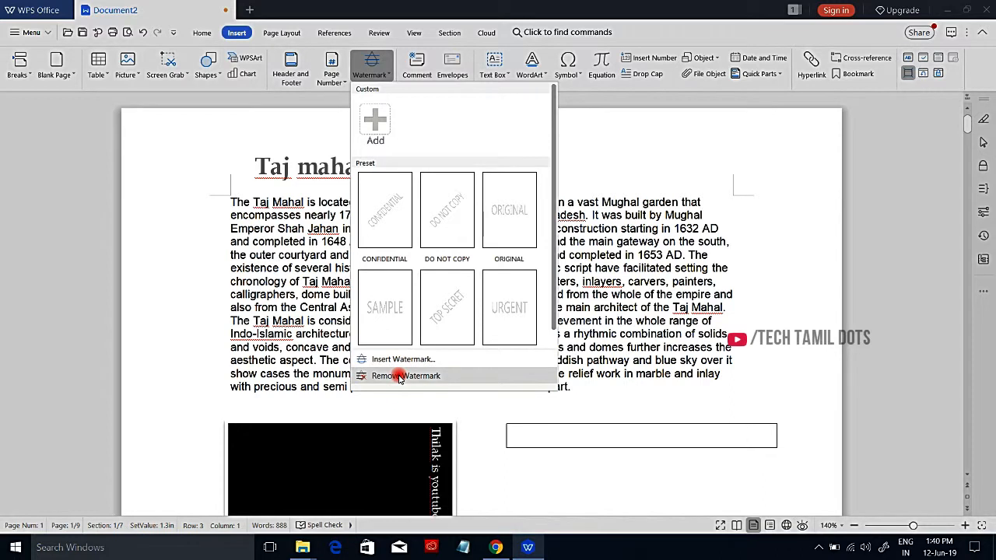
Step: Start a custom text watermark and enter the person's first name as its content
{"action": "left_click", "coordinate": [376, 125]}
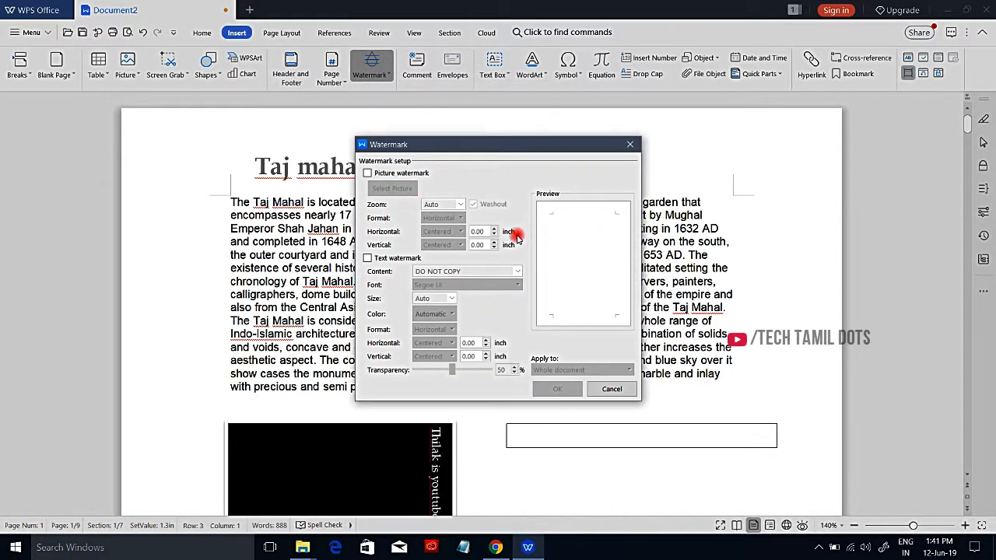
{"action": "left_click", "coordinate": [368, 174]}
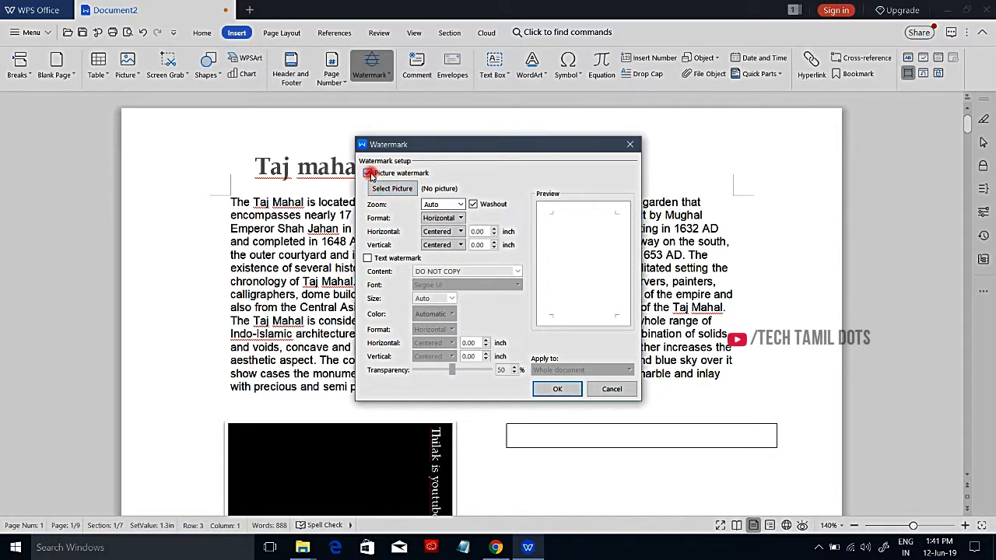
{"action": "left_click", "coordinate": [369, 173]}
{"action": "left_click", "coordinate": [368, 257]}
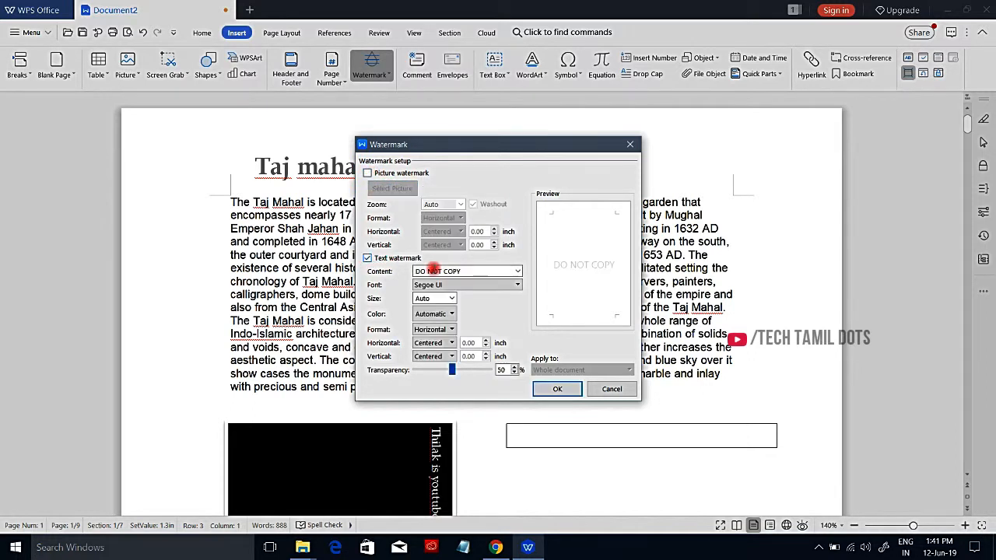
{"action": "left_click", "coordinate": [465, 272]}
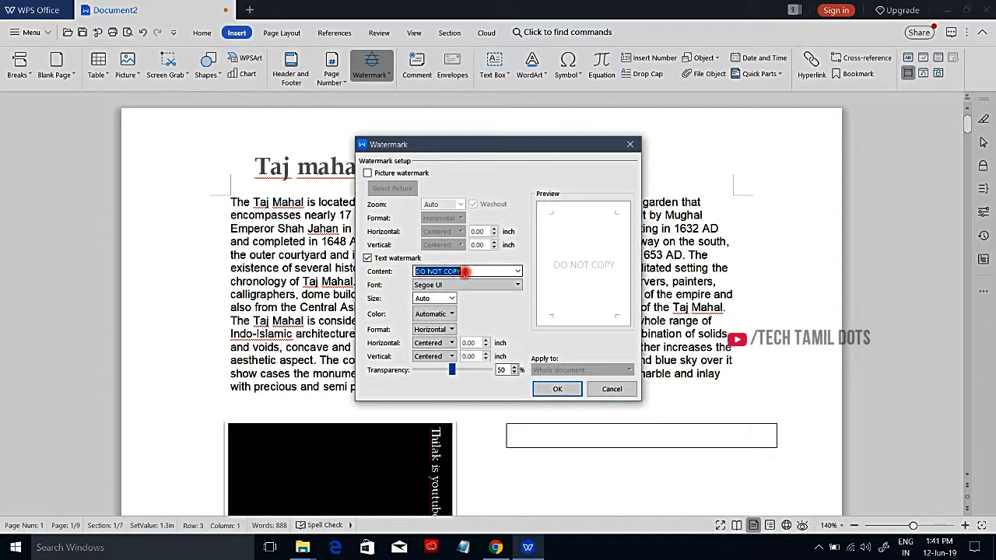
{"action": "type", "text": "thilak"}
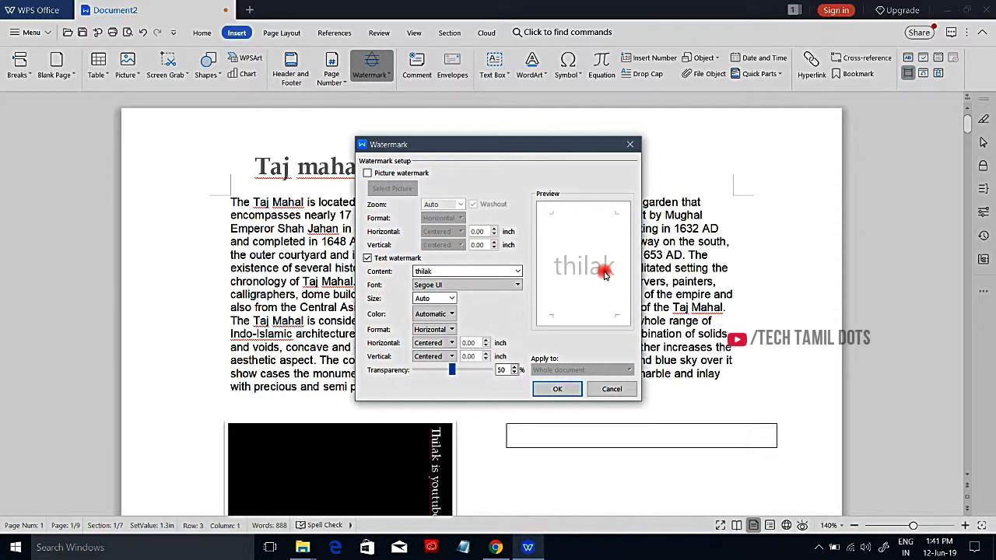
Step: Format the watermark text as diagonal, black and horizontally centered with 53% transparency, and create the custom watermark
{"action": "left_click", "coordinate": [434, 329]}
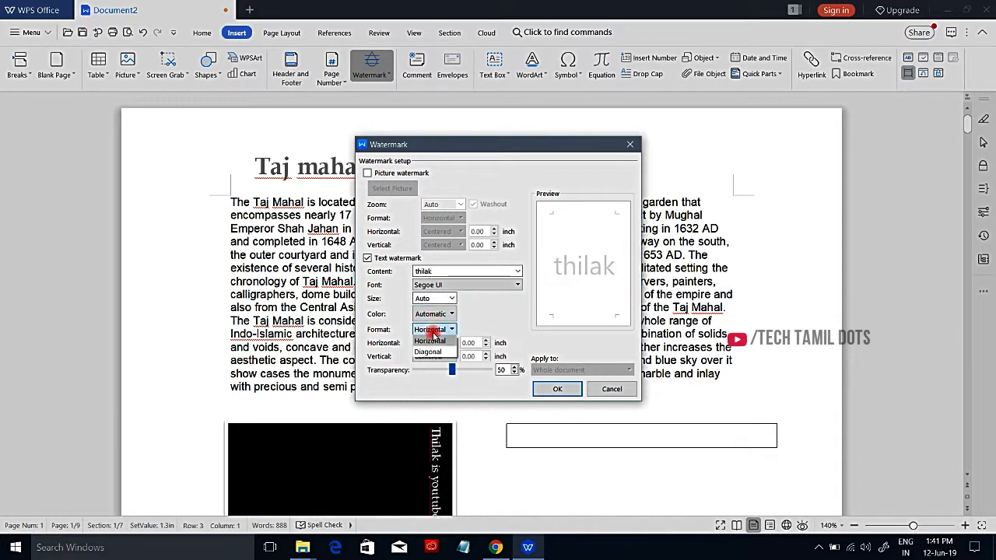
{"action": "left_click", "coordinate": [439, 355]}
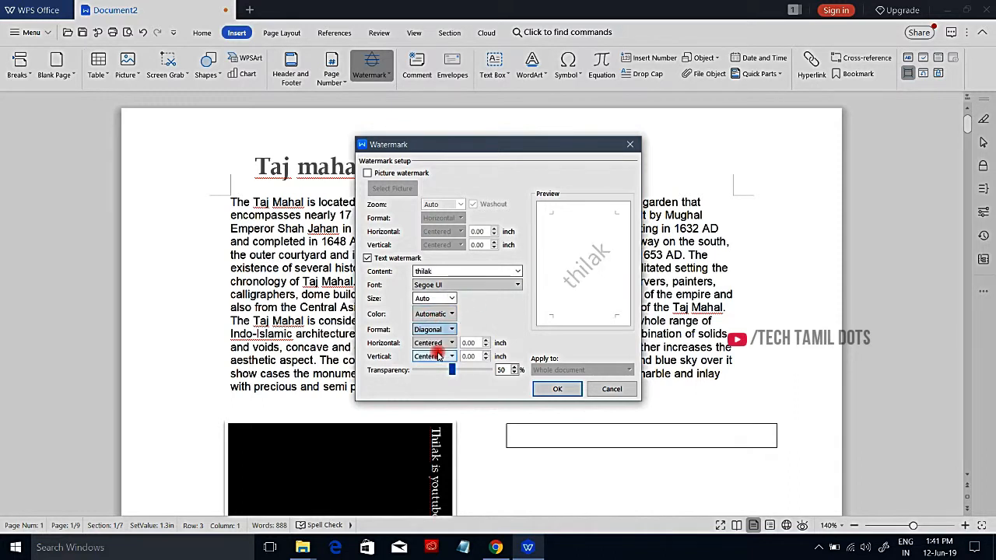
{"action": "left_click", "coordinate": [433, 313]}
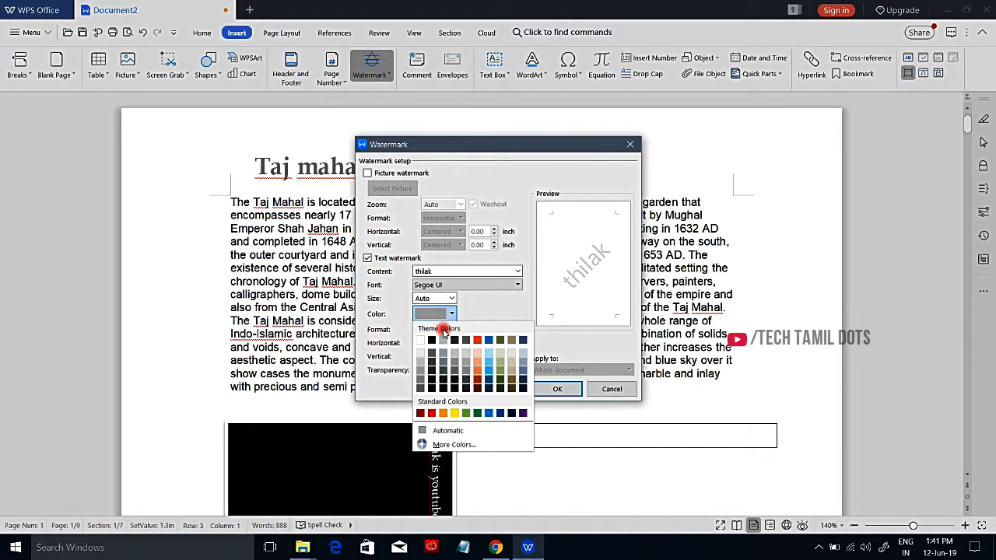
{"action": "left_click", "coordinate": [436, 343]}
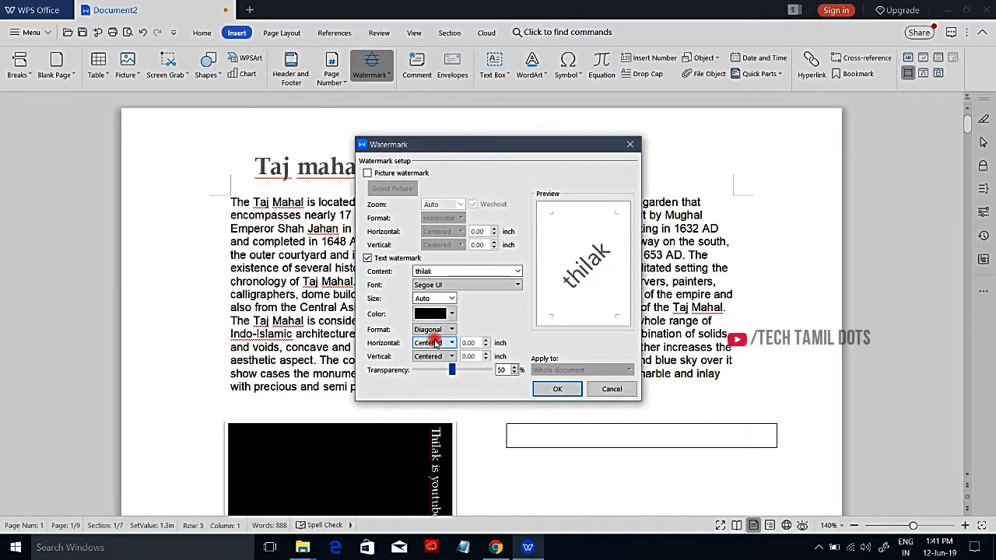
{"action": "left_click", "coordinate": [436, 343]}
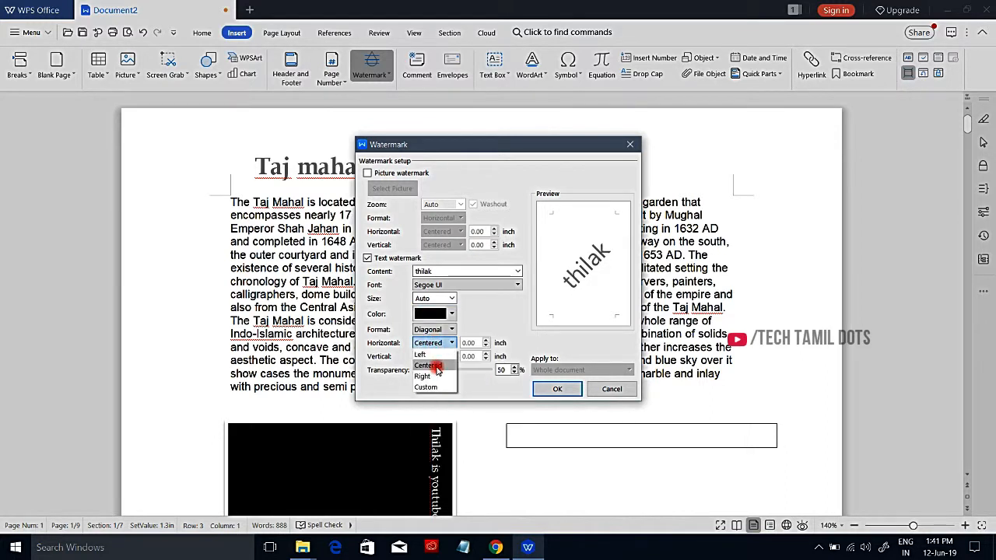
{"action": "left_click", "coordinate": [437, 368]}
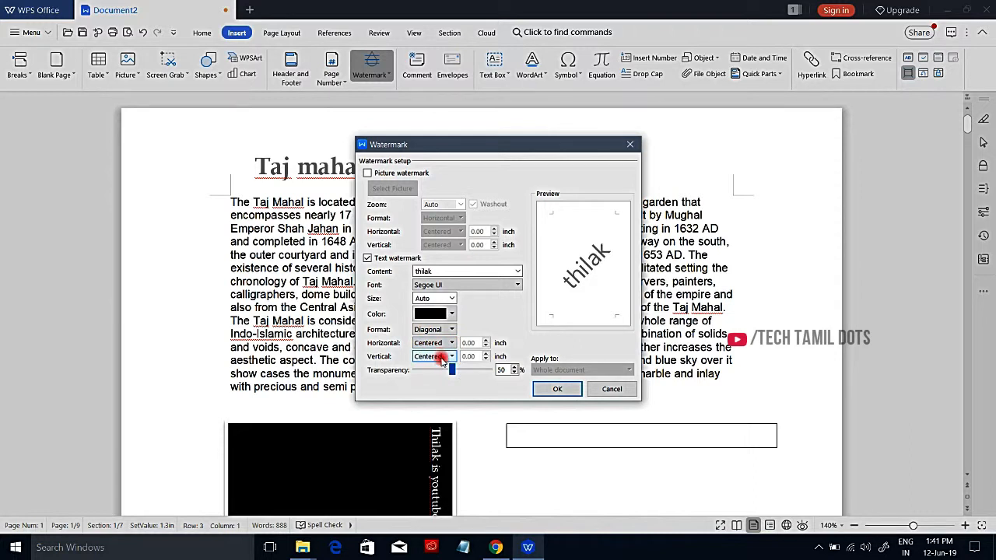
{"action": "mouse_move", "coordinate": [451, 369]}
{"action": "left_mouse_down"}
{"action": "mouse_move", "coordinate": [381, 368]}
{"action": "mouse_move", "coordinate": [455, 374]}
{"action": "left_mouse_up"}
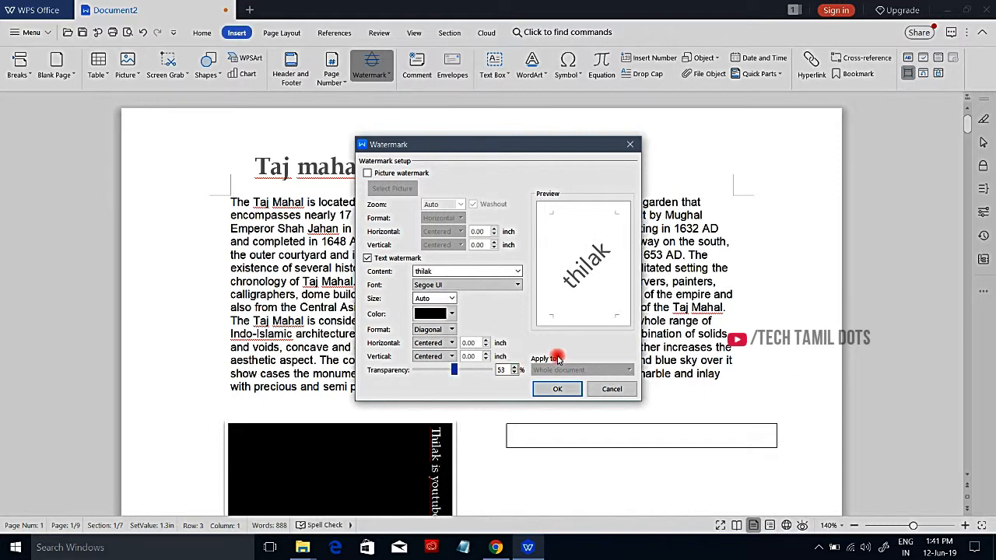
{"action": "left_click", "coordinate": [558, 389]}
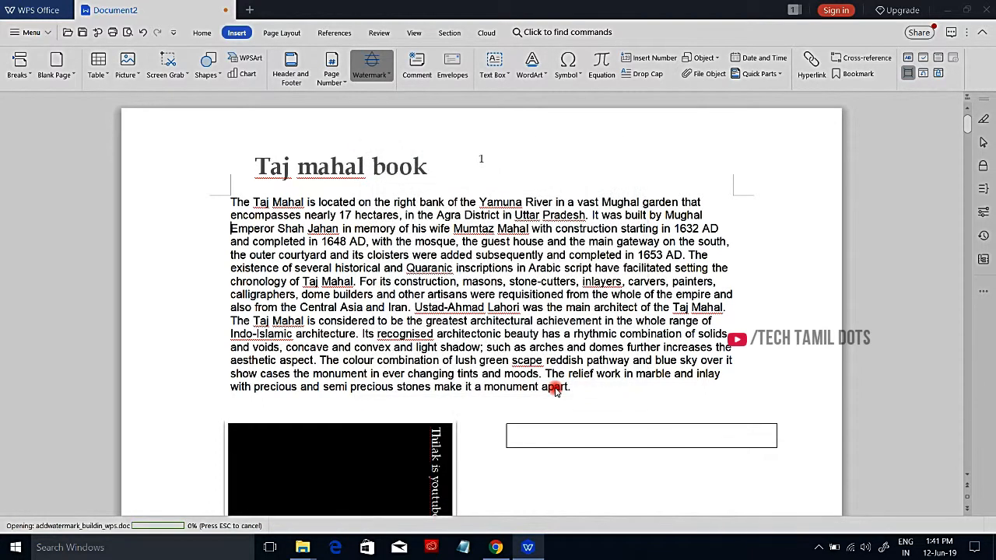
Step: Apply the newly created custom watermark to the document and check it on the pages
{"action": "left_click", "coordinate": [371, 65]}
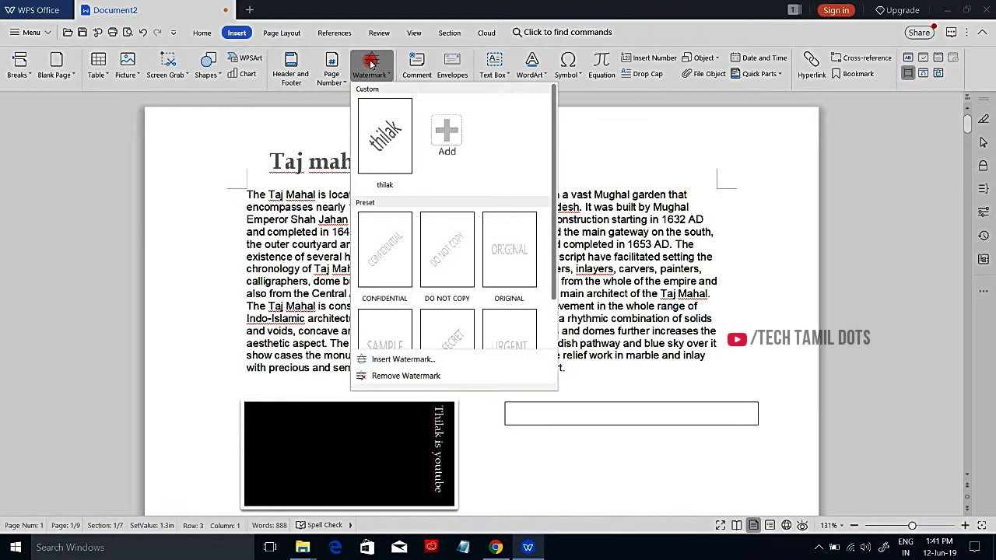
{"action": "left_click", "coordinate": [389, 124]}
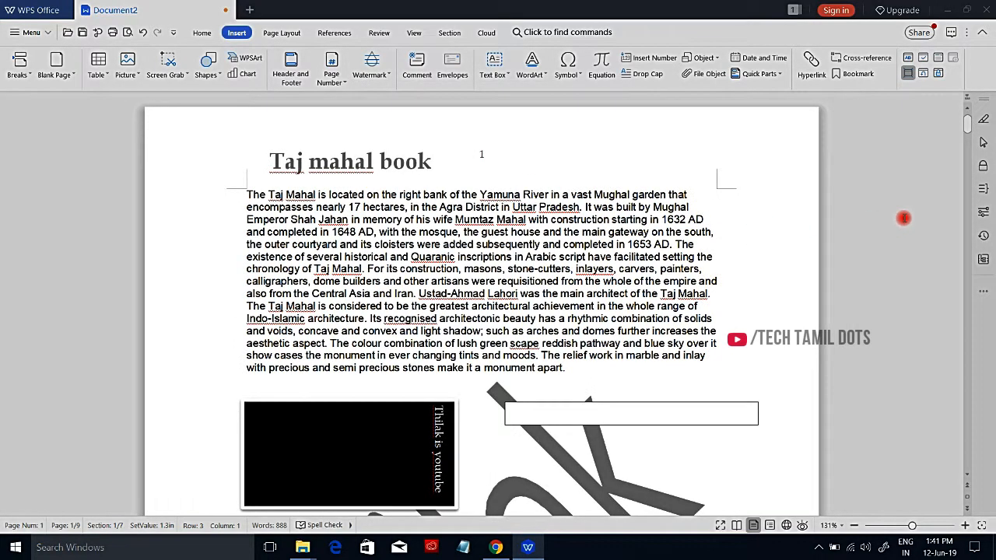
{"action": "left_click_drag", "start_coordinate": [971, 124], "coordinate": [988, 222]}
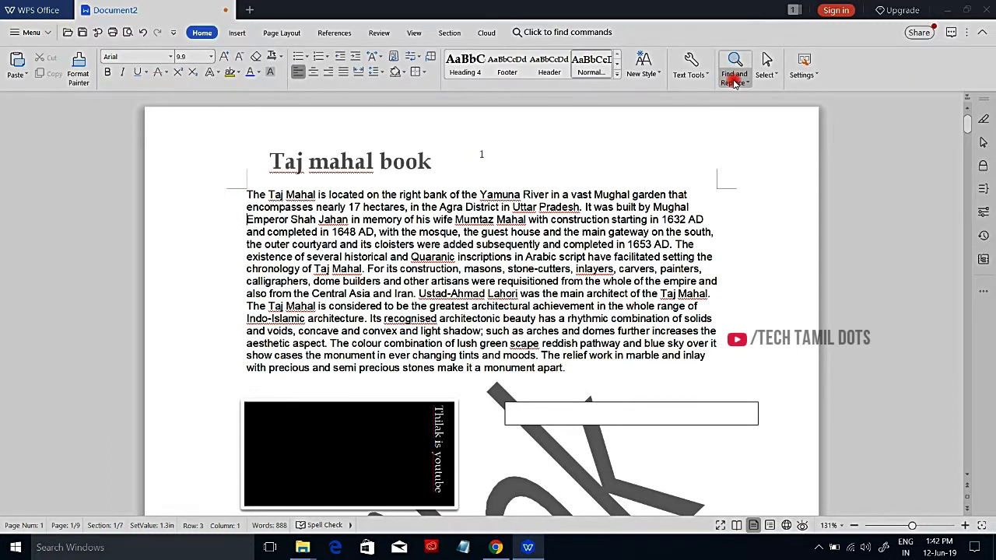
Step: Set up a find and replace that changes "taj mahal" to "taj mahal in india"
{"action": "left_click", "coordinate": [734, 82]}
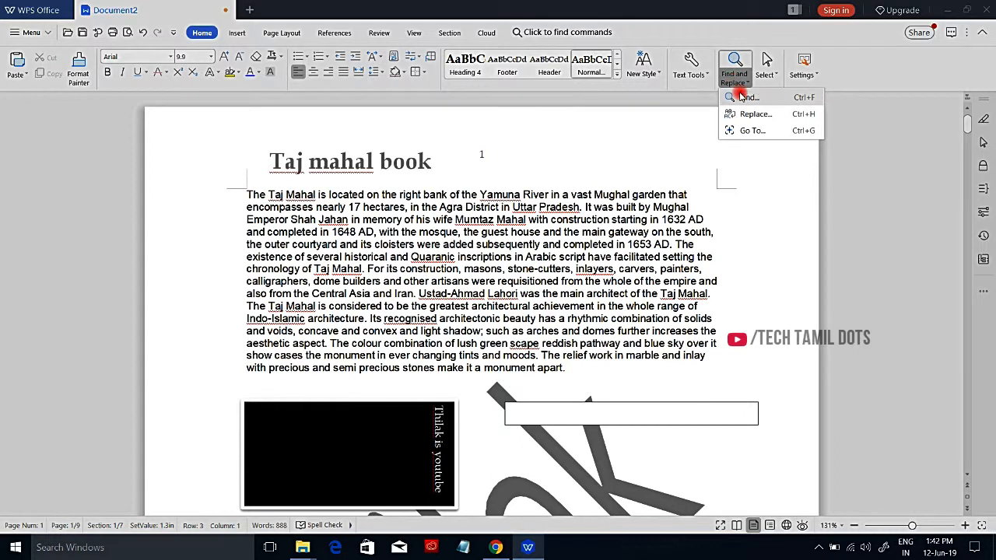
{"action": "left_click", "coordinate": [738, 60]}
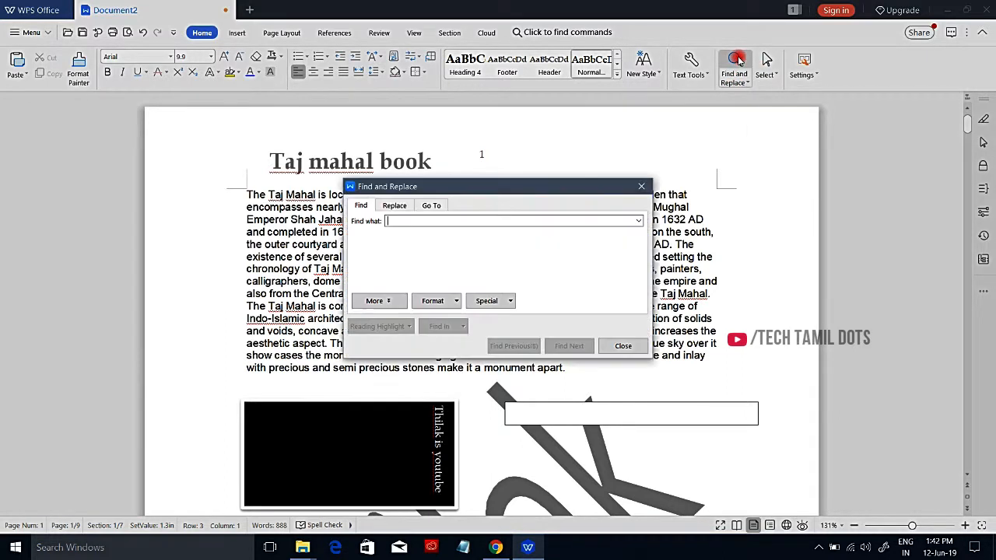
{"action": "left_click", "coordinate": [408, 220]}
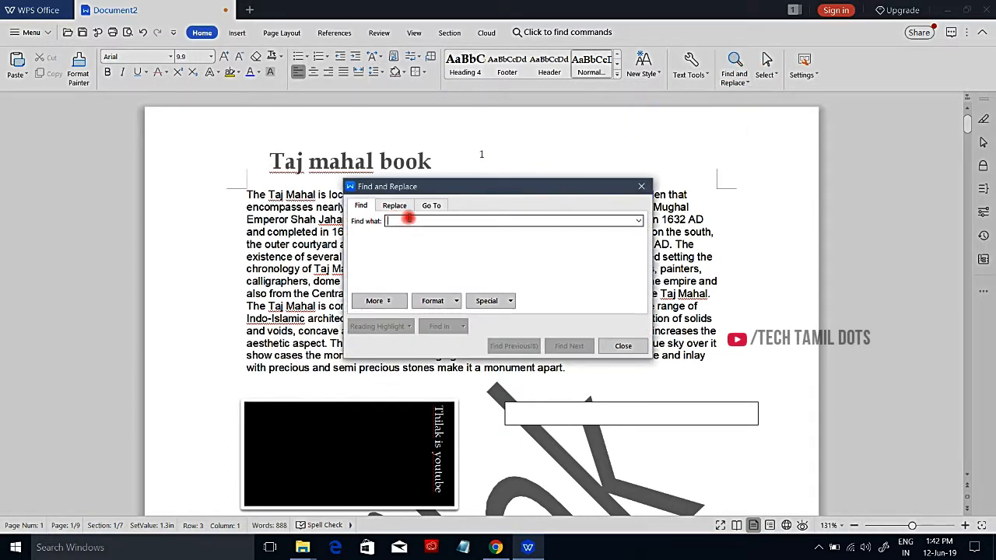
{"action": "type", "text": "taj mahal"}
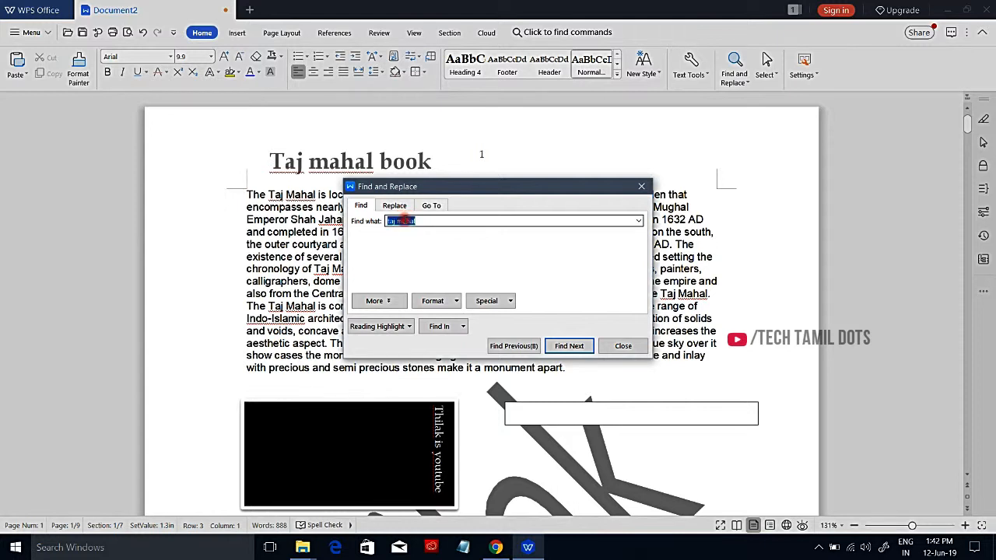
{"action": "left_click", "coordinate": [399, 206]}
{"action": "left_click", "coordinate": [428, 258]}
{"action": "type", "text": "taj mahal"}
{"action": "type", "text": "in india"}
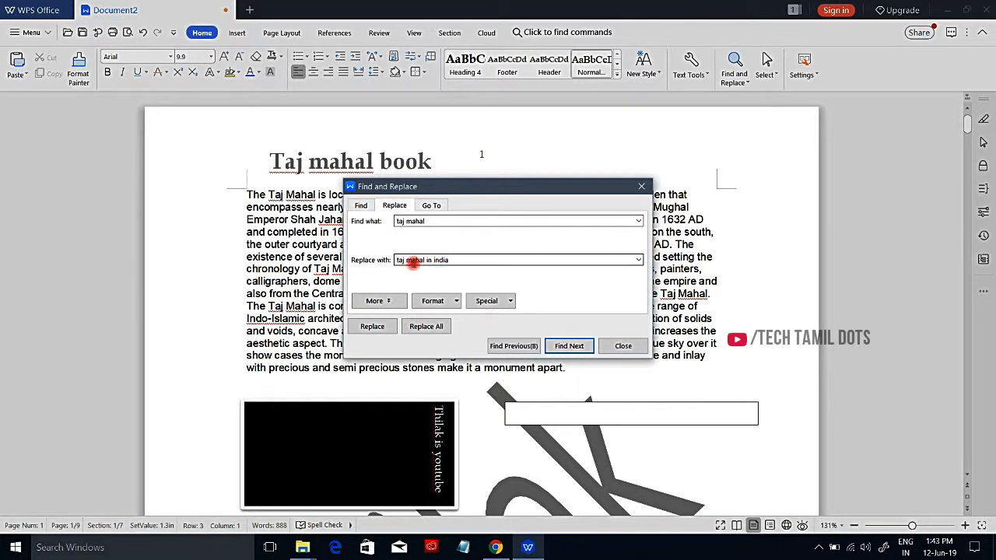
Step: Look at the Go To options, and step through the occurrences of "taj mahal" in the document
{"action": "left_click", "coordinate": [431, 208]}
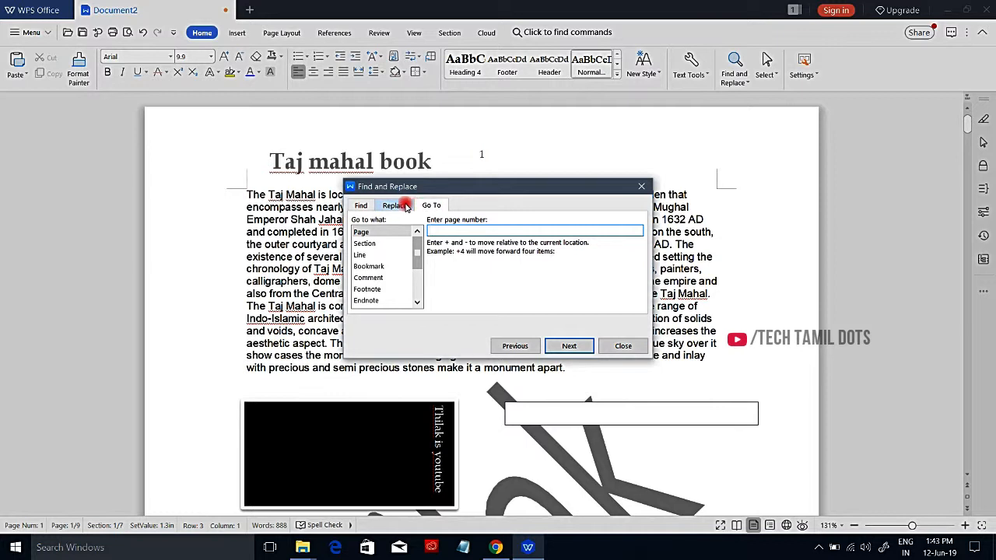
{"action": "left_click", "coordinate": [408, 206]}
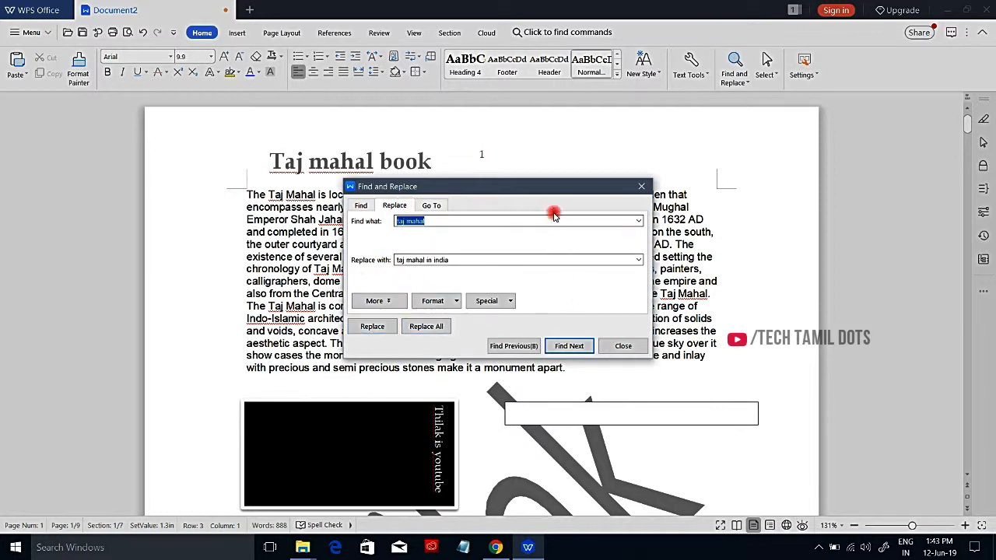
{"action": "left_click_drag", "start_coordinate": [573, 185], "coordinate": [763, 117]}
{"action": "left_click", "coordinate": [736, 274]}
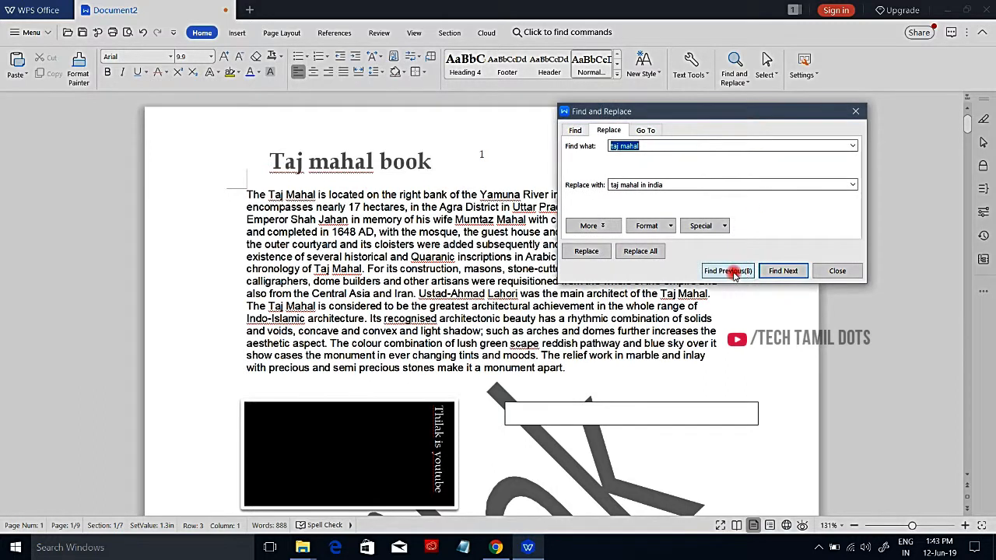
{"action": "left_click", "coordinate": [783, 271]}
{"action": "left_click", "coordinate": [783, 271]}
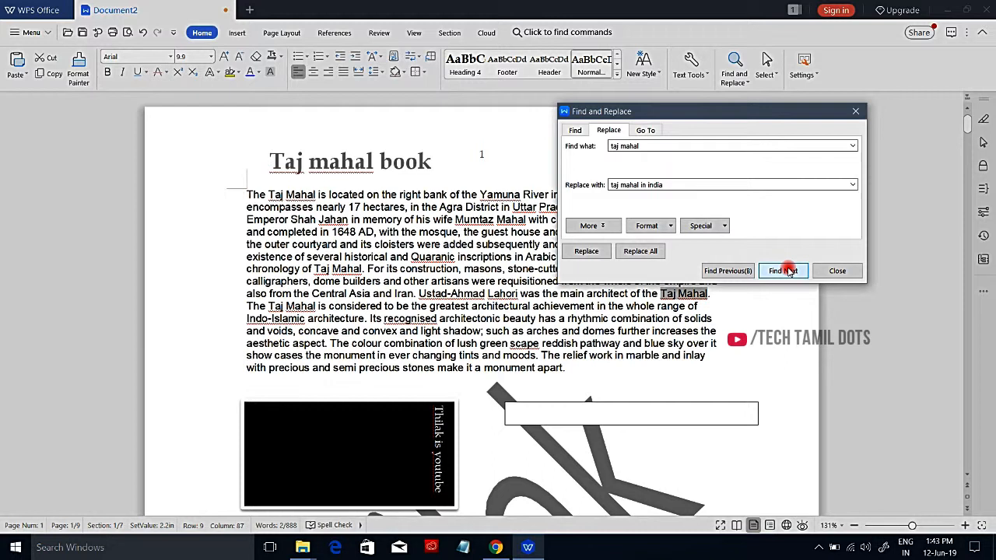
{"action": "left_click", "coordinate": [783, 271]}
{"action": "left_click", "coordinate": [783, 270]}
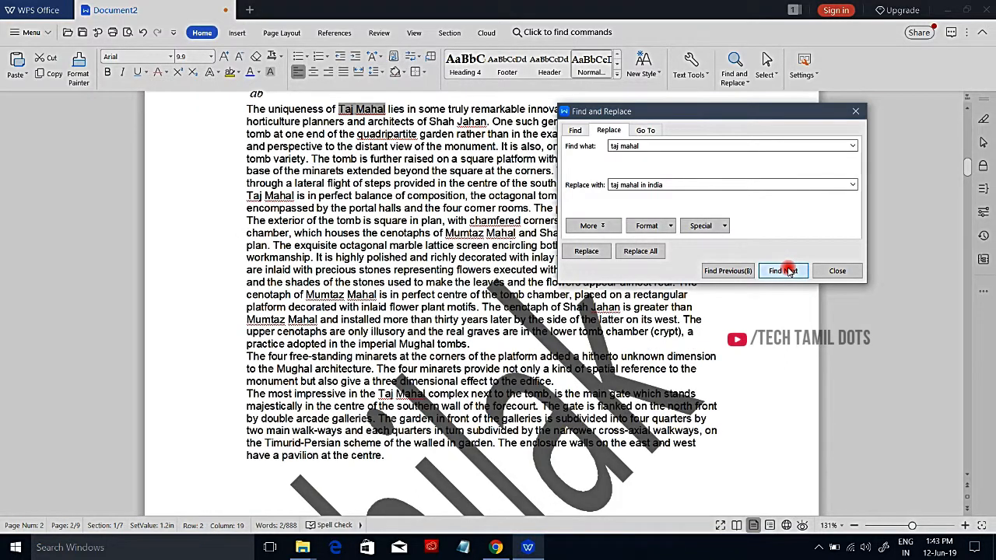
{"action": "left_click", "coordinate": [732, 272]}
Step: Replace every "taj mahal" in the whole document with "taj mahal in india" and close Find and Replace
{"action": "left_click", "coordinate": [642, 256]}
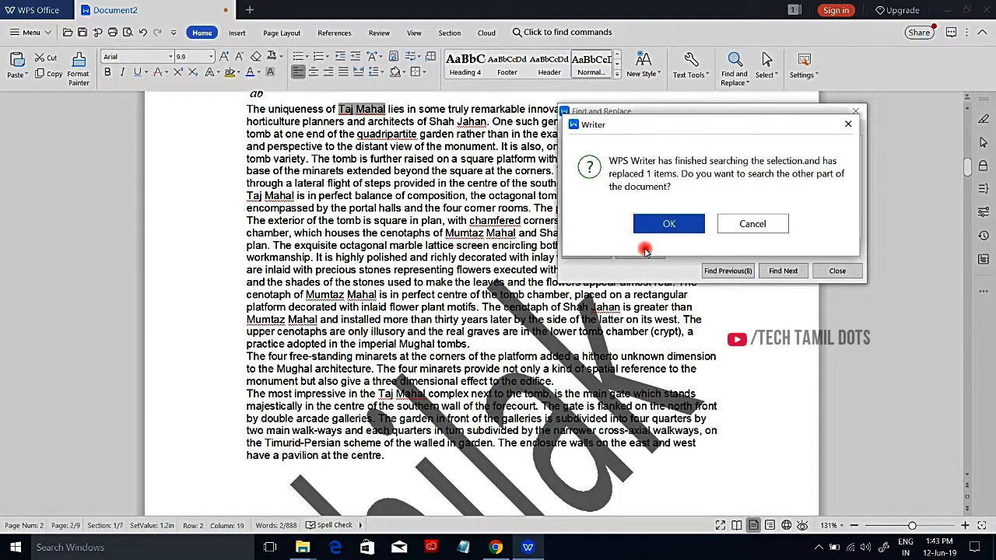
{"action": "left_click", "coordinate": [657, 225]}
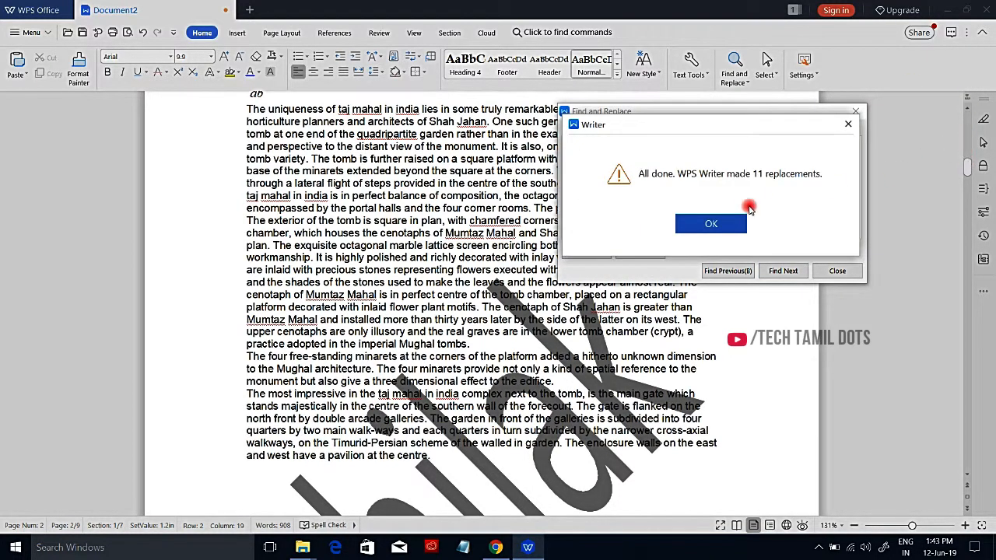
{"action": "left_click", "coordinate": [708, 223]}
{"action": "left_click", "coordinate": [856, 111]}
{"action": "left_click_drag", "start_coordinate": [967, 166], "coordinate": [968, 110]}
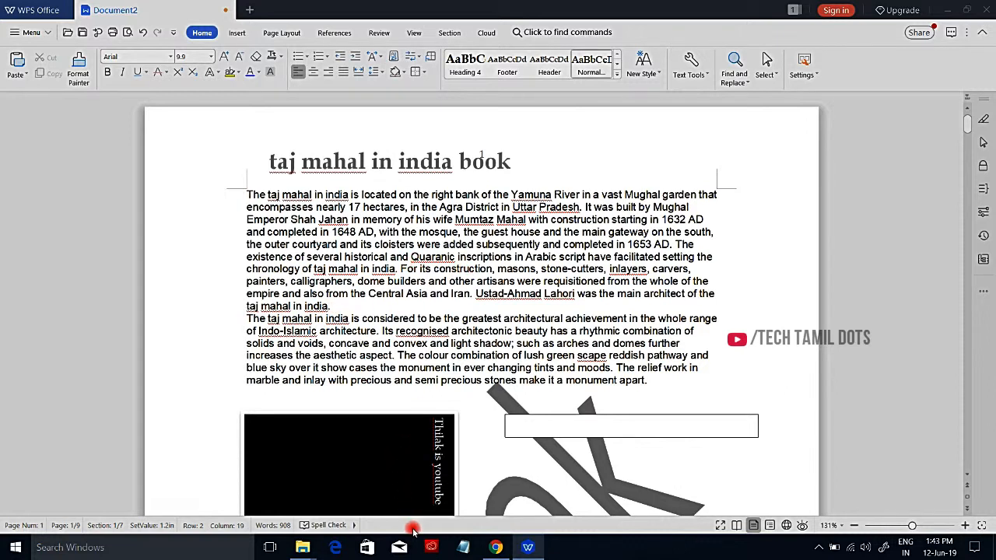
Step: Correct the misspelled word "dooor" on the first page with the spelling suggestion "door"
{"action": "left_click", "coordinate": [355, 526]}
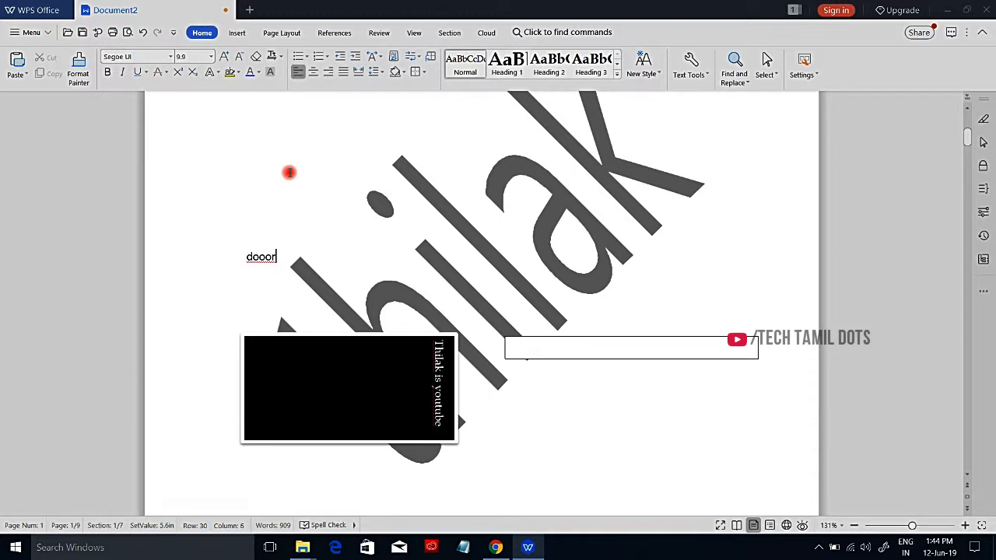
{"action": "right_click", "coordinate": [261, 256]}
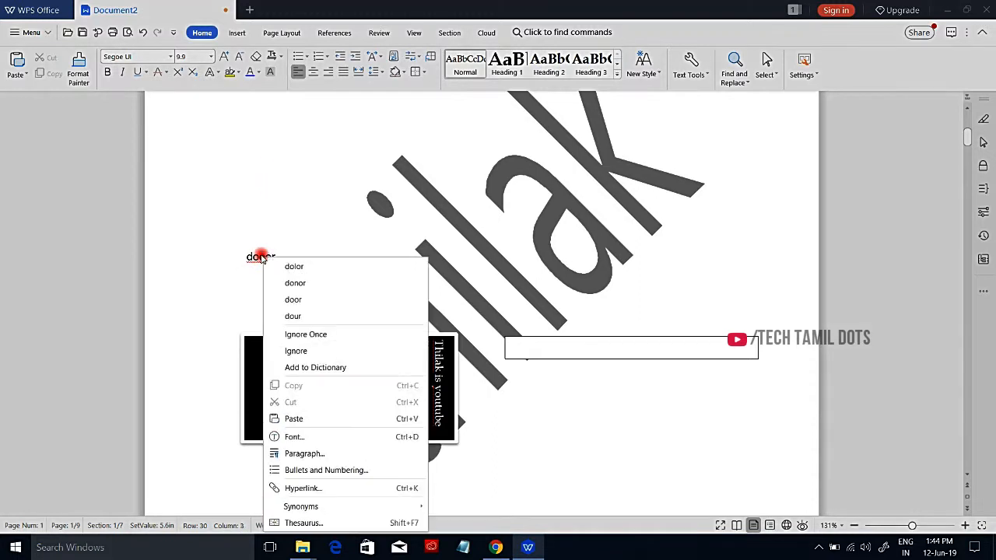
{"action": "left_click", "coordinate": [293, 300]}
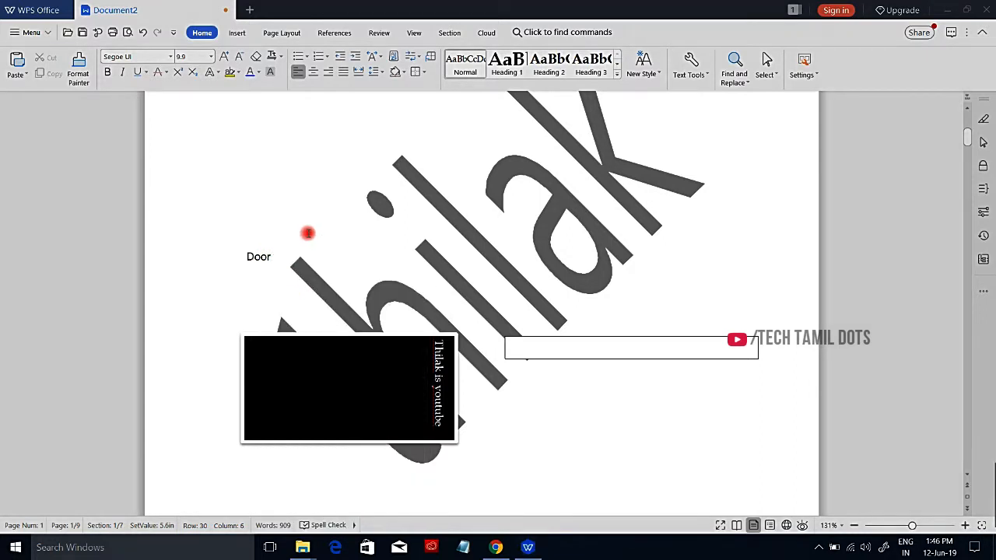
Step: Open the print settings for the document
{"action": "left_click", "coordinate": [17, 36]}
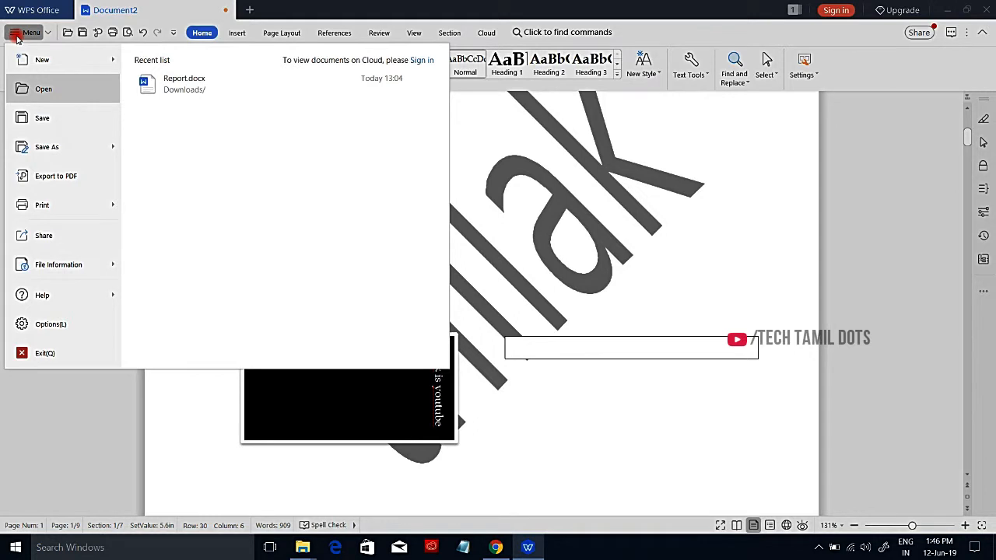
{"action": "mouse_move", "coordinate": [78, 196]}
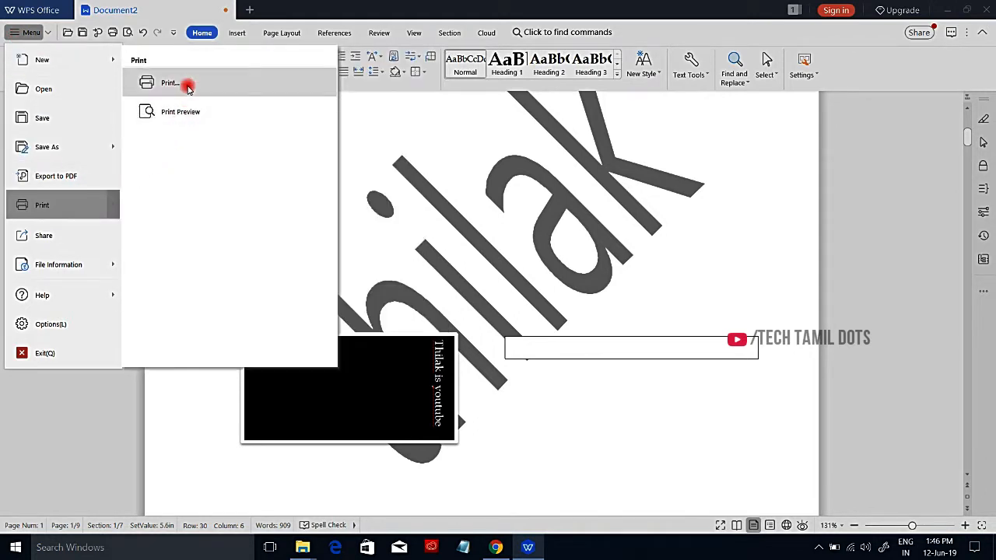
{"action": "left_click", "coordinate": [188, 86]}
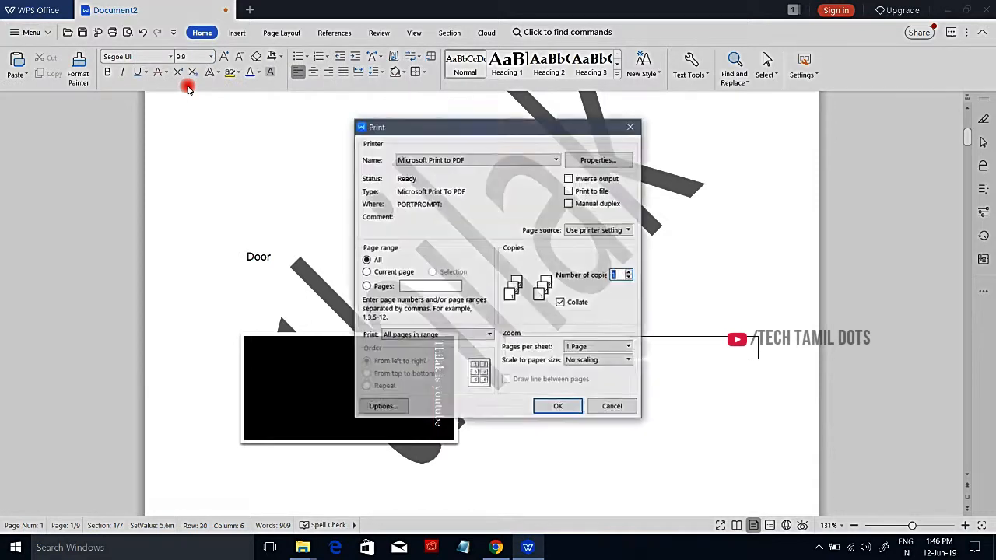
Step: Look at the available printers and the pages-per-sheet choices in the print settings
{"action": "left_click", "coordinate": [486, 158]}
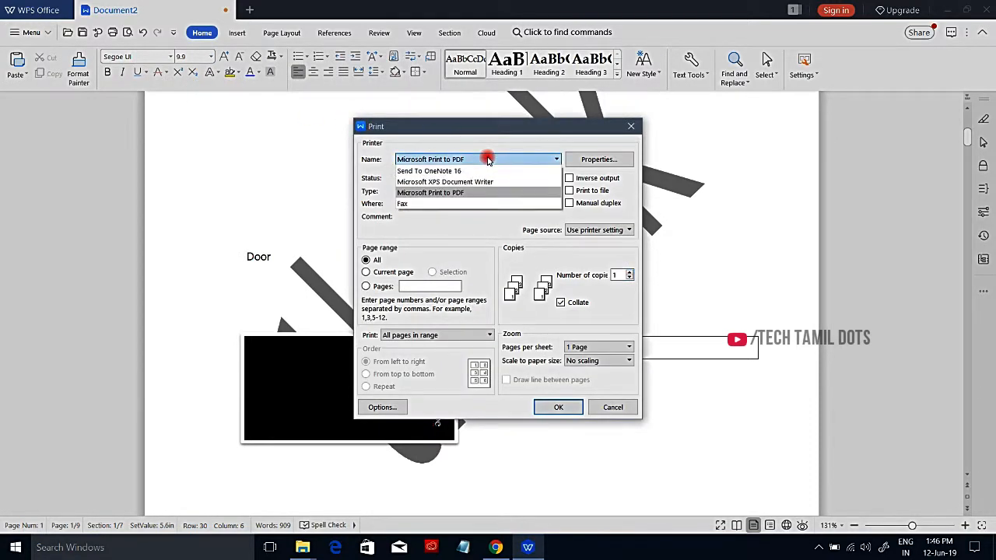
{"action": "left_click", "coordinate": [488, 159]}
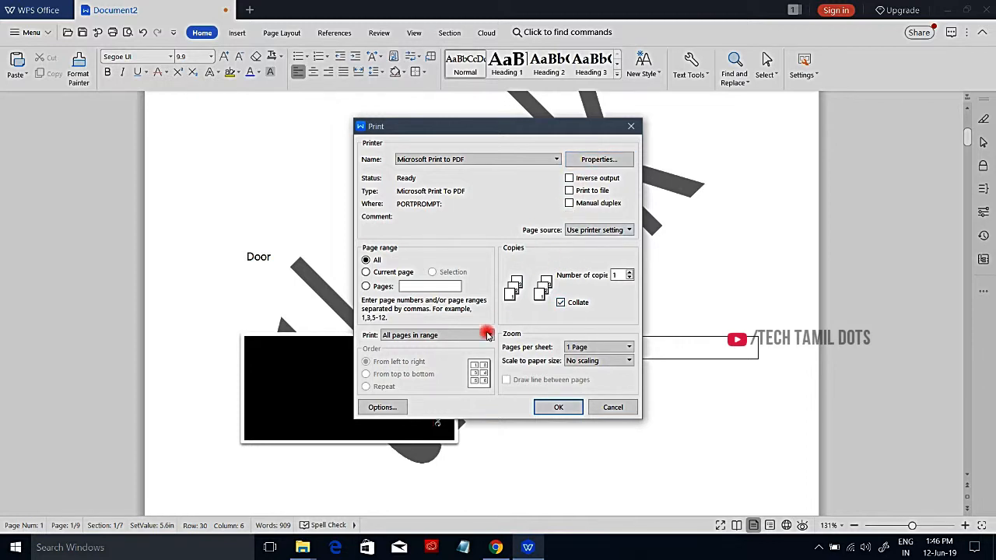
{"action": "left_click", "coordinate": [593, 348]}
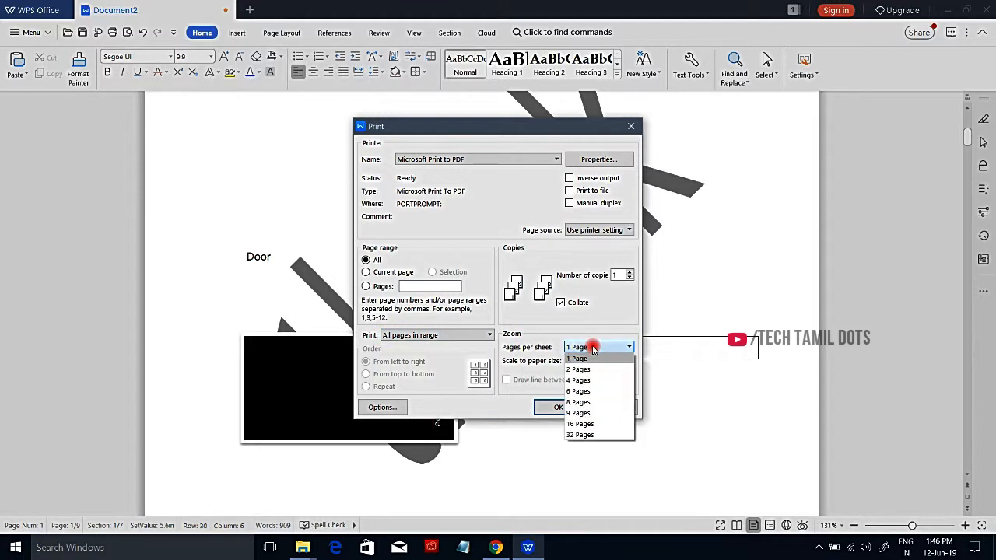
{"action": "left_click", "coordinate": [593, 349]}
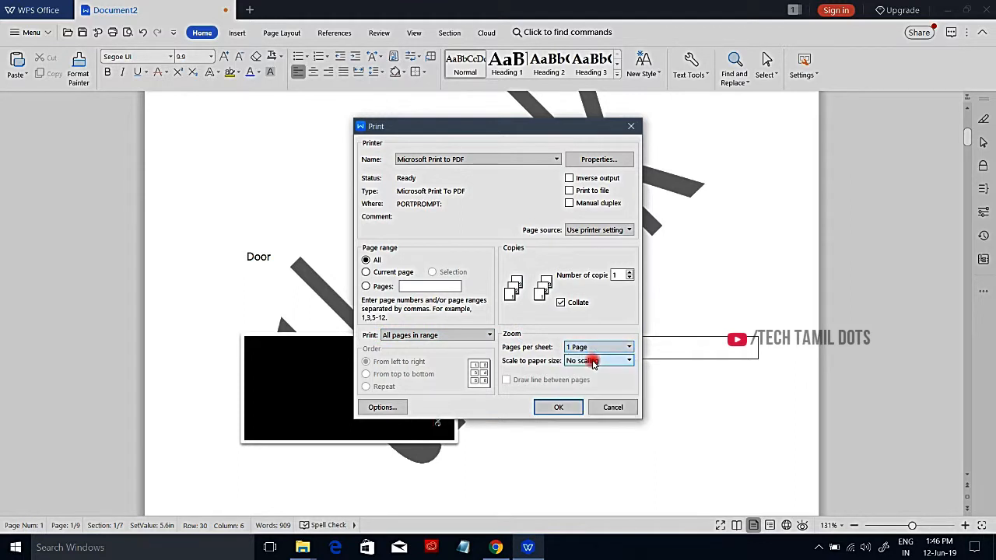
Step: Try scaling the printout to A4 paper and limiting the page range to the current page or to specific pages
{"action": "left_click", "coordinate": [593, 361]}
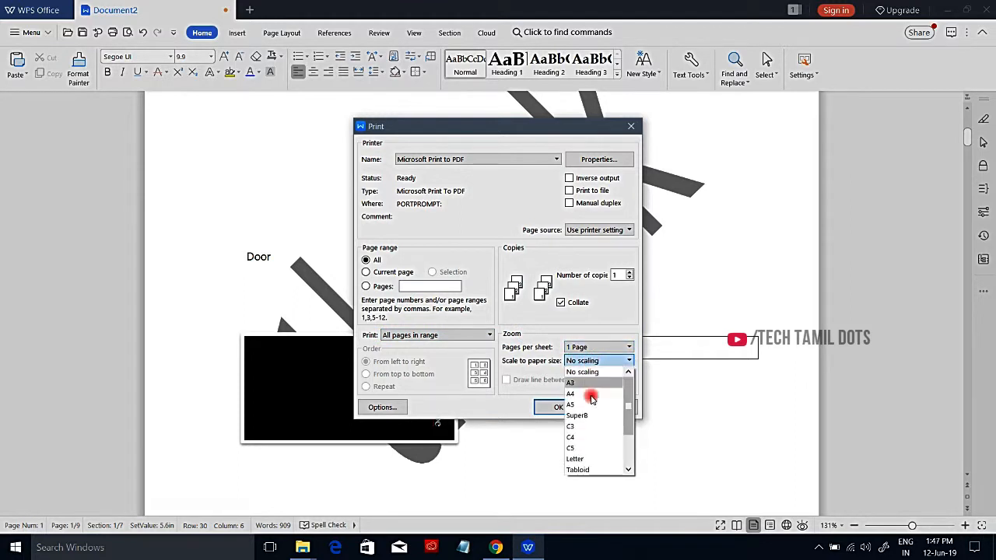
{"action": "left_click", "coordinate": [592, 390]}
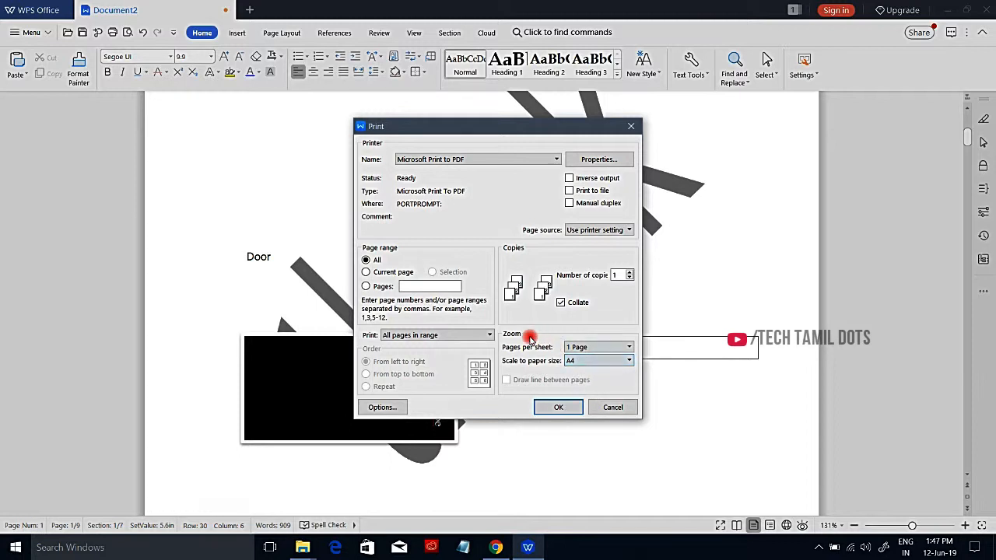
{"action": "key", "text": "Tab"}
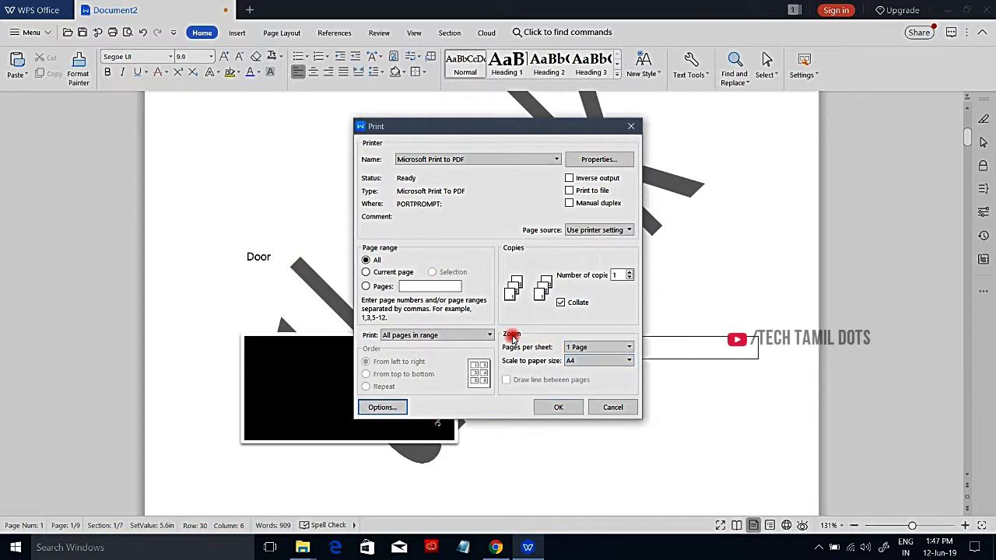
{"action": "left_click", "coordinate": [383, 272]}
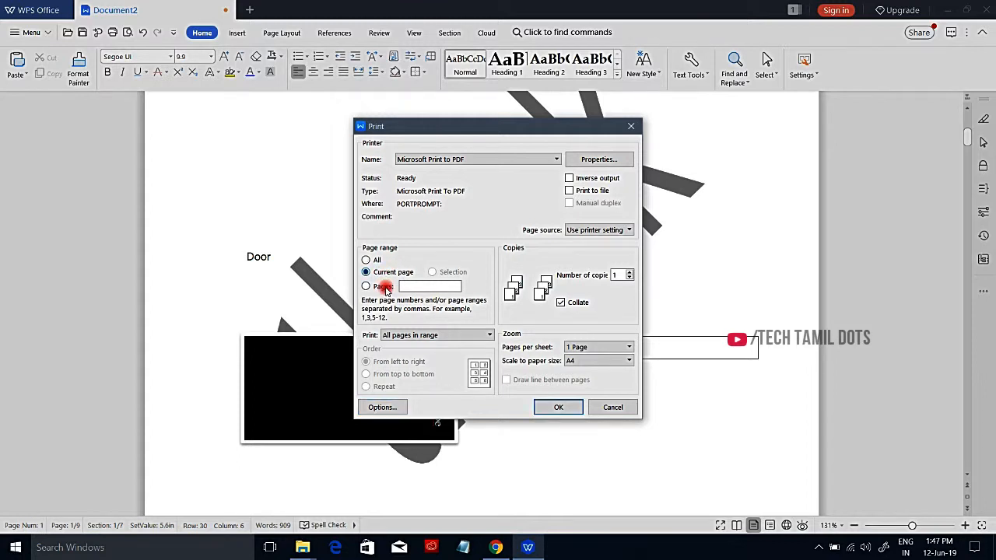
{"action": "left_click", "coordinate": [383, 287]}
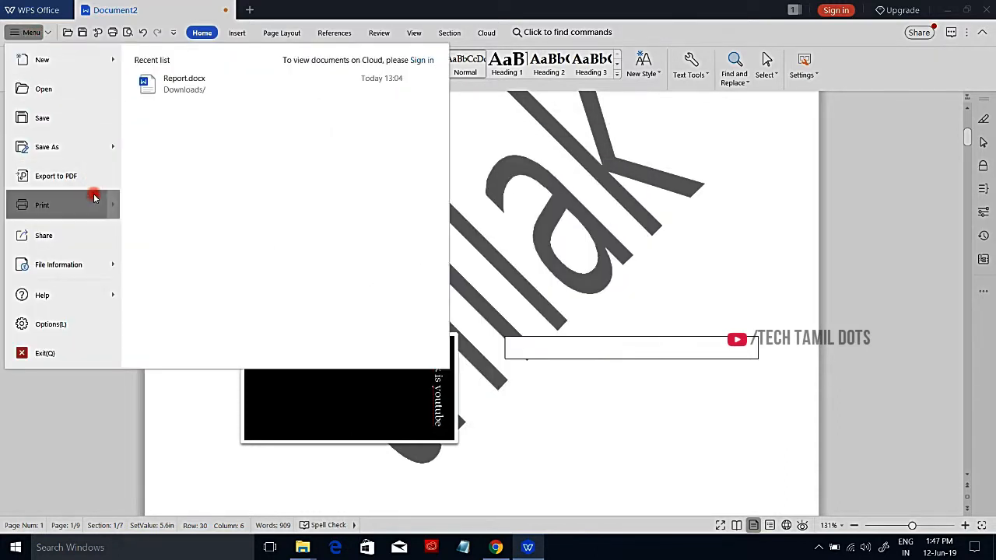
Step: Open the document's print preview, view its pages and check the choice of printers
{"action": "mouse_move", "coordinate": [93, 200]}
{"action": "left_click", "coordinate": [206, 113]}
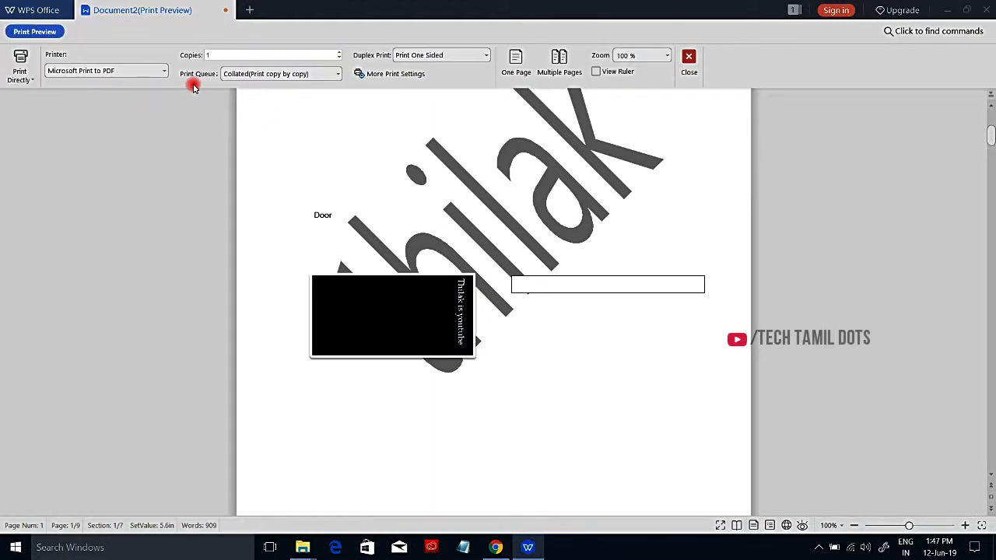
{"action": "mouse_move", "coordinate": [993, 141]}
{"action": "left_mouse_down"}
{"action": "mouse_move", "coordinate": [994, 129]}
{"action": "mouse_move", "coordinate": [994, 149]}
{"action": "left_mouse_up"}
{"action": "scroll", "coordinate": [991, 161], "scroll_direction": "down", "scroll_amount": 4}
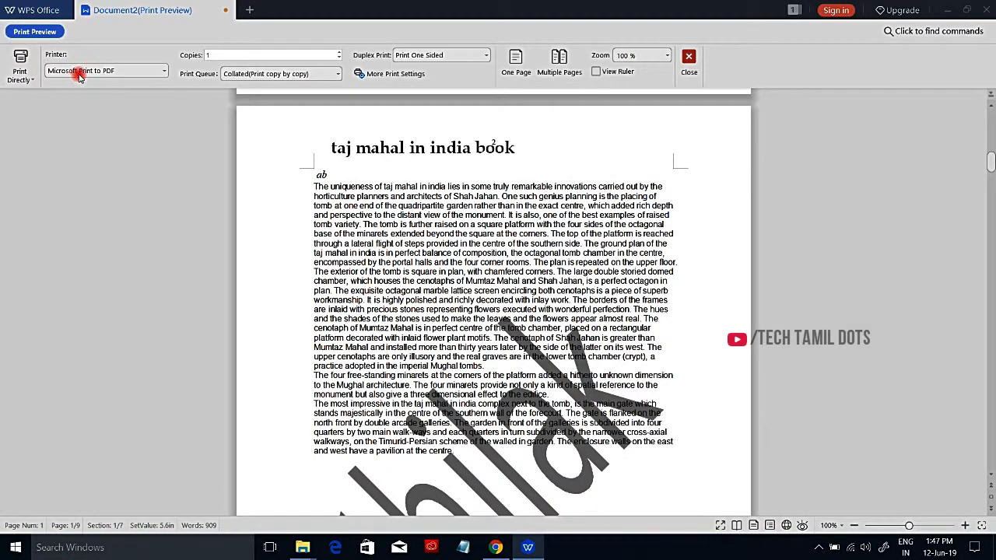
{"action": "left_click", "coordinate": [137, 75]}
{"action": "left_click", "coordinate": [135, 113]}
Step: Print all pages with Microsoft Print to PDF and save the output as the PDF "ssss" in the Documents folder
{"action": "left_click", "coordinate": [27, 78]}
{"action": "left_click", "coordinate": [52, 91]}
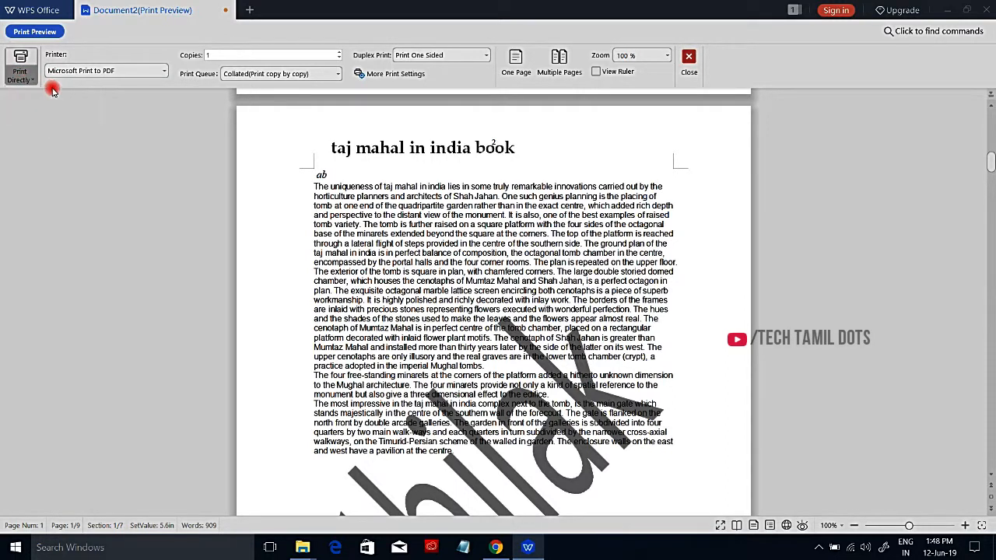
{"action": "left_click", "coordinate": [503, 159]}
{"action": "left_click", "coordinate": [504, 160]}
{"action": "left_click", "coordinate": [455, 160]}
{"action": "left_click", "coordinate": [455, 160]}
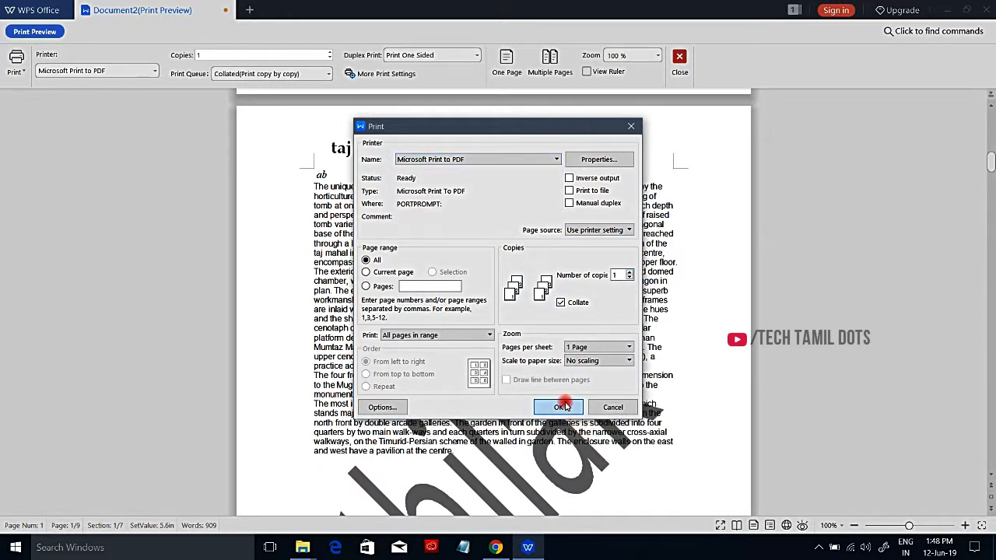
{"action": "left_click", "coordinate": [563, 407]}
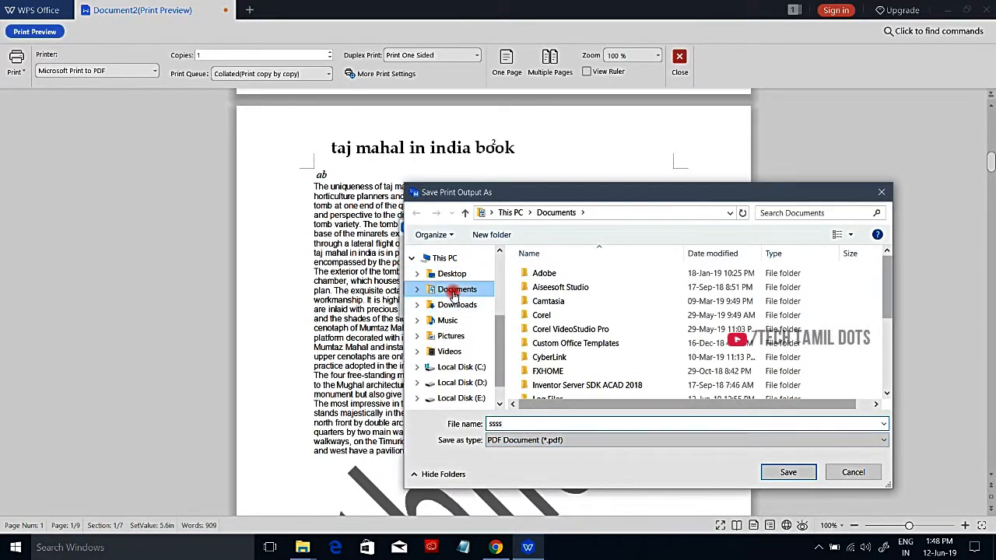
{"action": "left_click", "coordinate": [786, 478]}
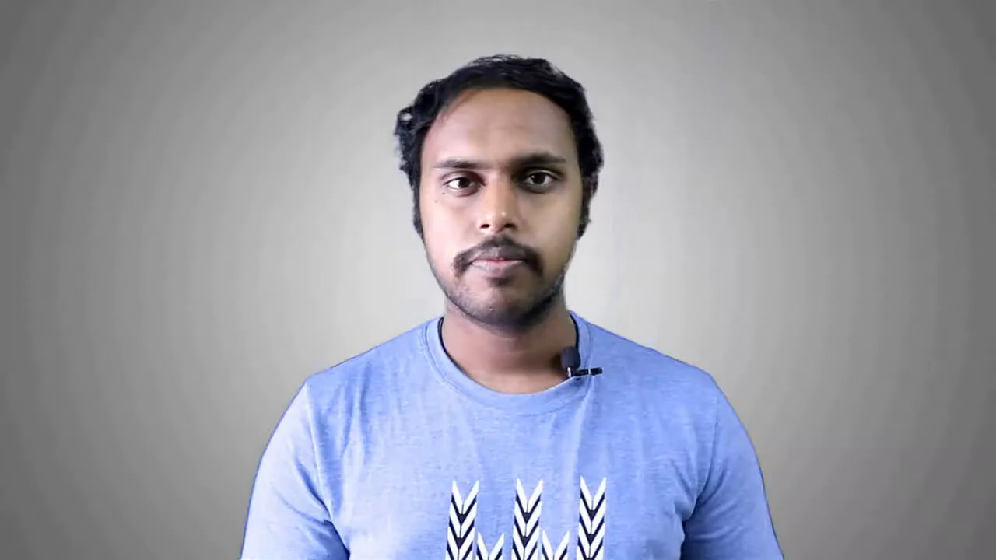